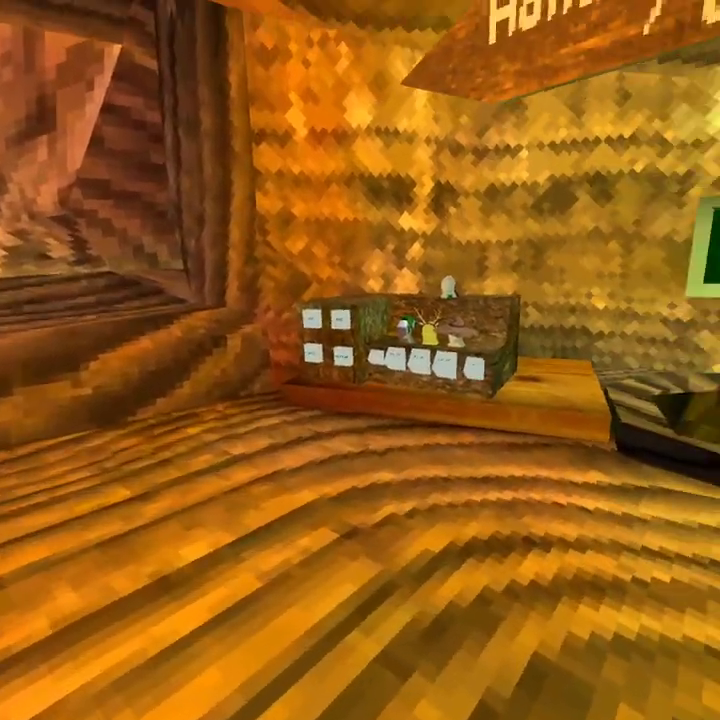
Leave Gorilla Tag for the headset's Store and search it for "browser".
{"action": "key", "text": "super"}
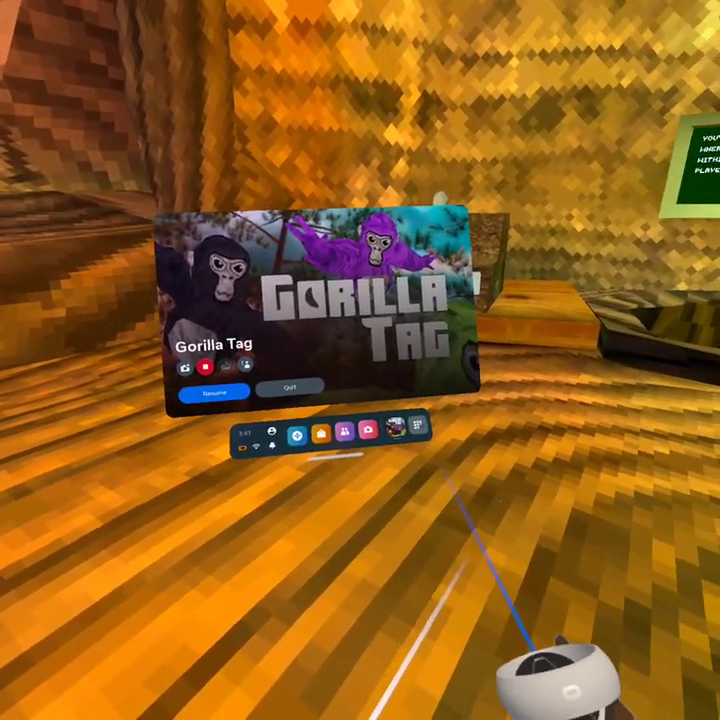
{"action": "left_click", "coordinate": [418, 425]}
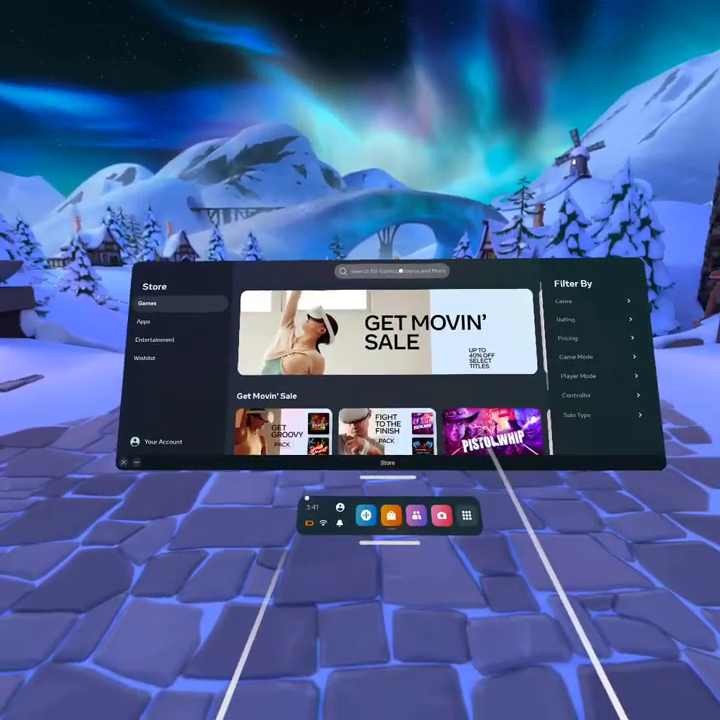
{"action": "left_click", "coordinate": [386, 252]}
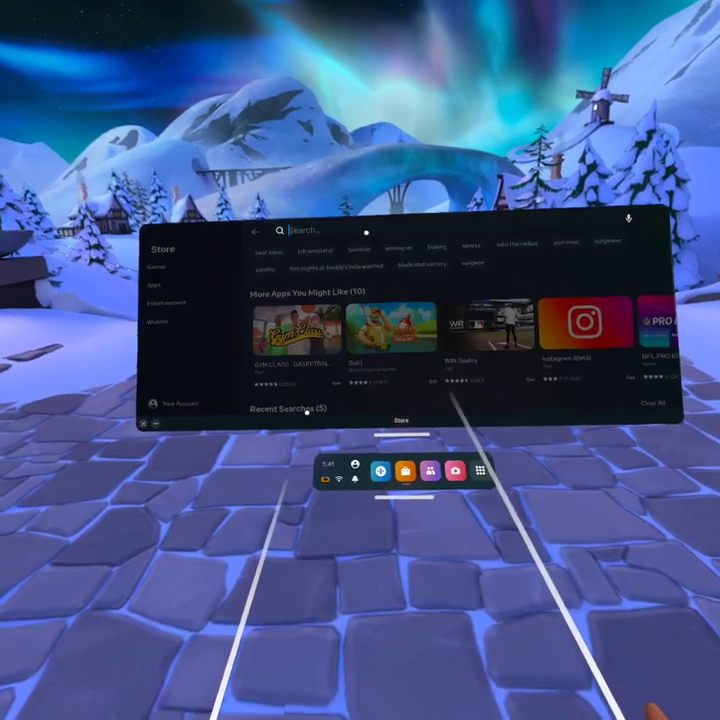
{"action": "left_click", "coordinate": [360, 227]}
{"action": "type", "text": "browser"}
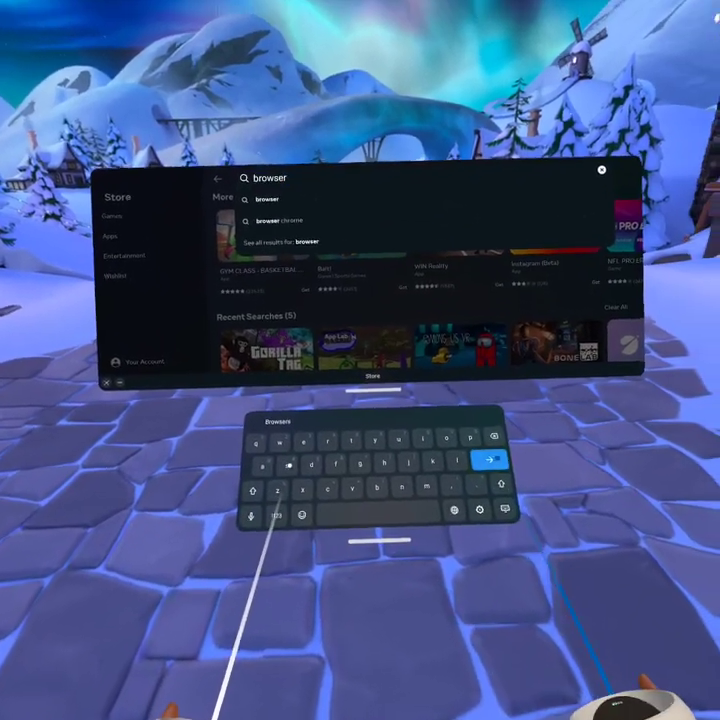
{"action": "key", "text": "Return"}
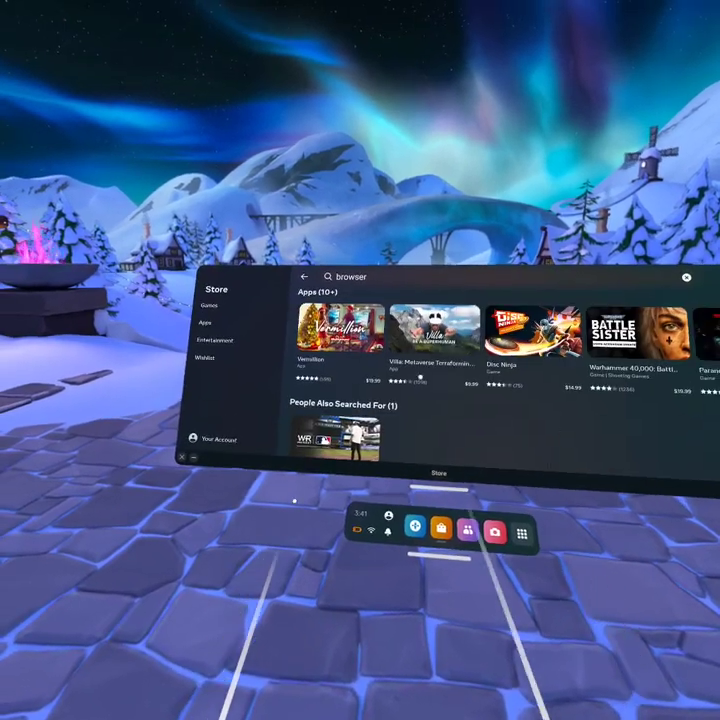
Look through the app results in the Store to locate the Meta Quest Browser entry.
{"action": "scroll", "coordinate": [475, 374], "scroll_direction": "down", "scroll_amount": 3}
{"action": "scroll", "coordinate": [475, 374], "scroll_direction": "up", "scroll_amount": 3}
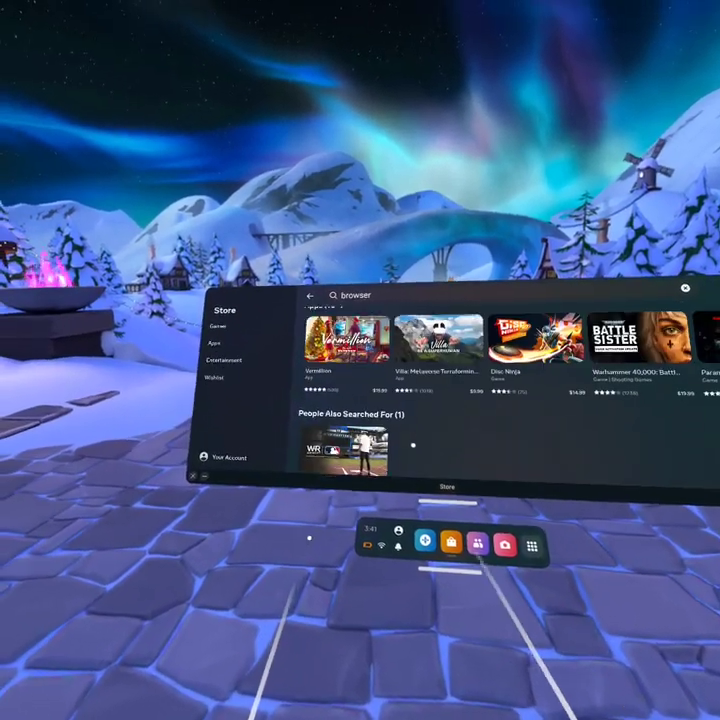
{"action": "scroll", "coordinate": [500, 360], "scroll_direction": "right", "scroll_amount": 6}
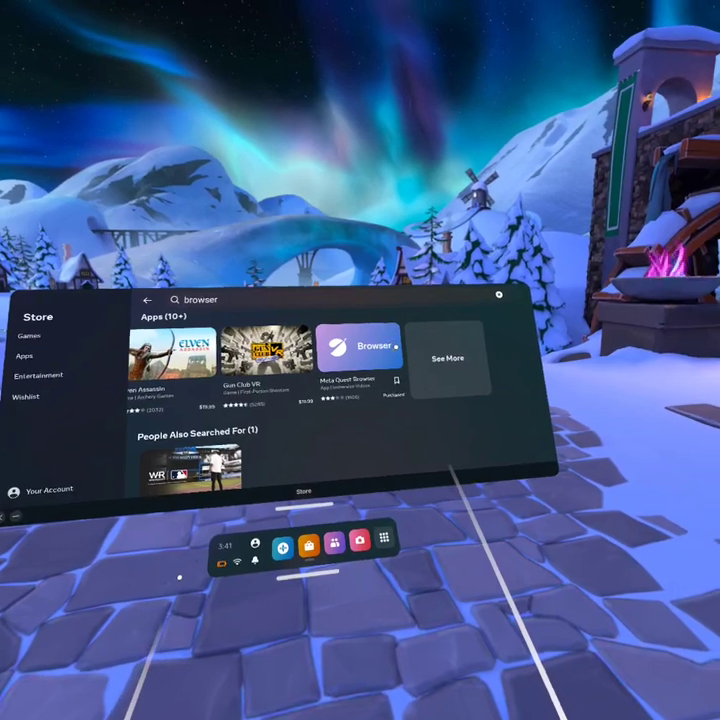
{"action": "scroll", "coordinate": [346, 378], "scroll_direction": "left", "scroll_amount": 6}
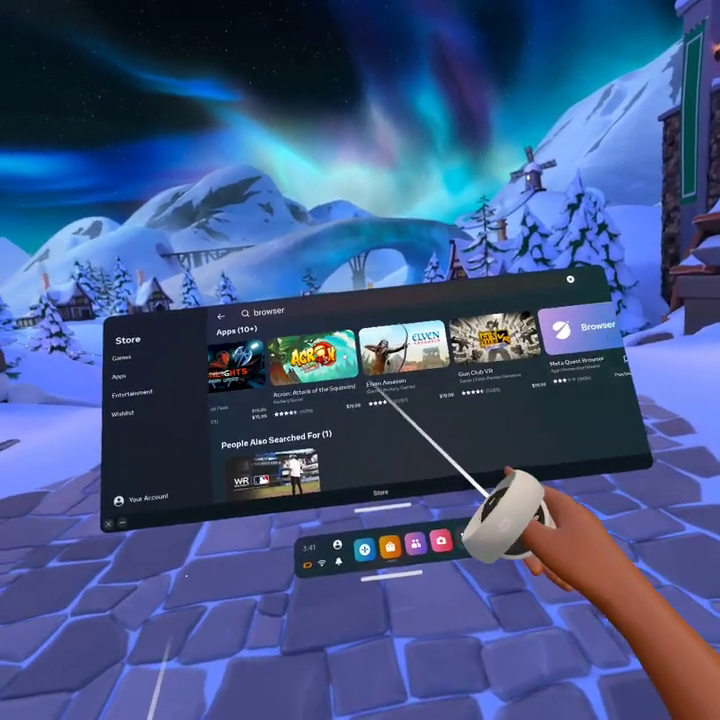
{"action": "scroll", "coordinate": [360, 400], "scroll_direction": "left", "scroll_amount": 3}
{"action": "scroll", "coordinate": [397, 418], "scroll_direction": "right", "scroll_amount": 6}
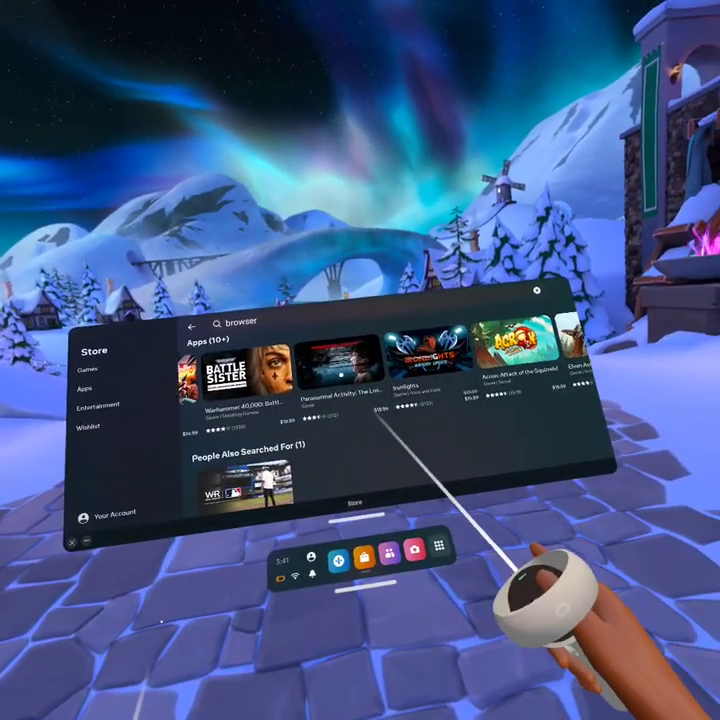
{"action": "scroll", "coordinate": [432, 410], "scroll_direction": "right", "scroll_amount": 3}
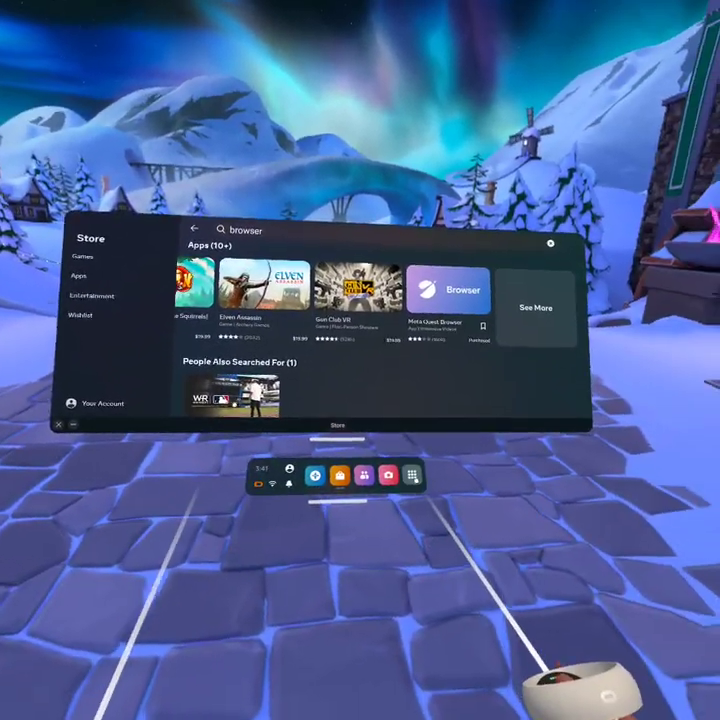
Launch Meta Quest Browser from the app library and go to youtube.com.
{"action": "left_click", "coordinate": [412, 474]}
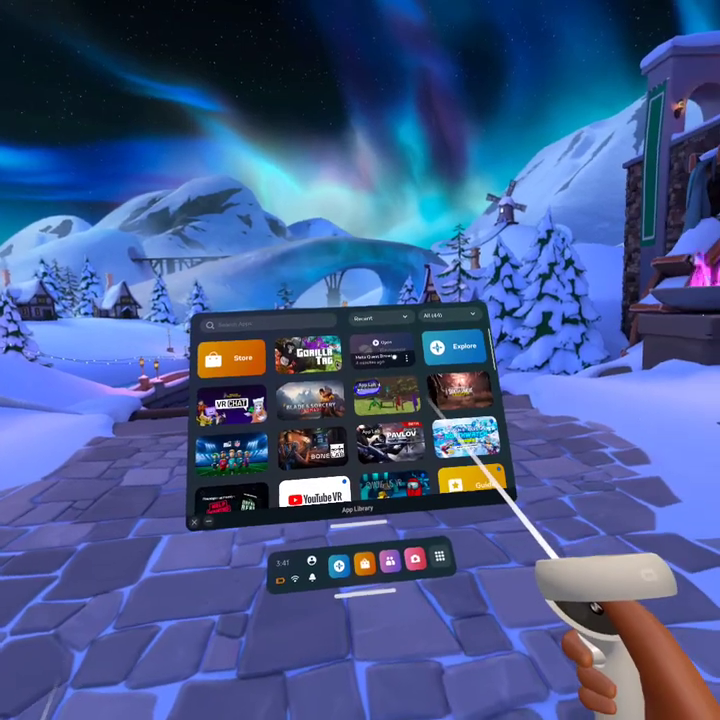
{"action": "left_click", "coordinate": [380, 350]}
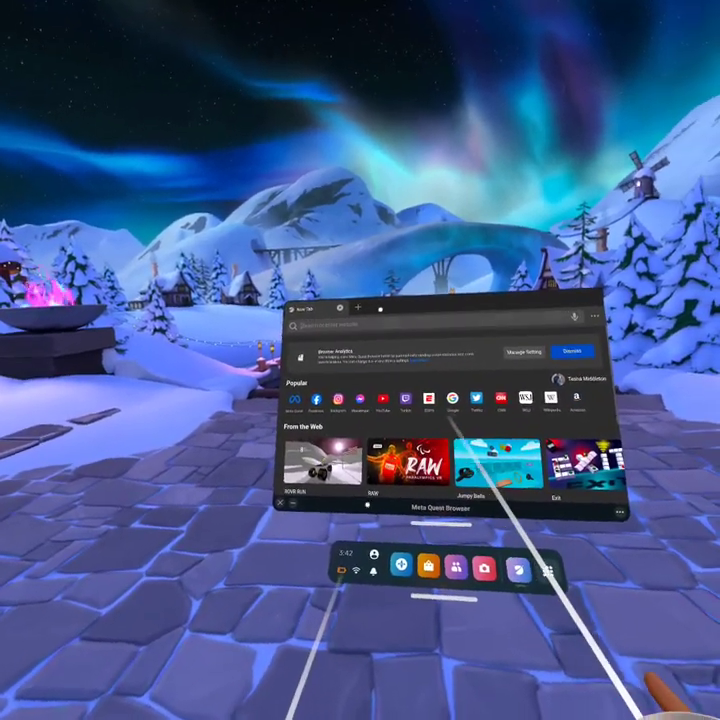
{"action": "left_click", "coordinate": [391, 327]}
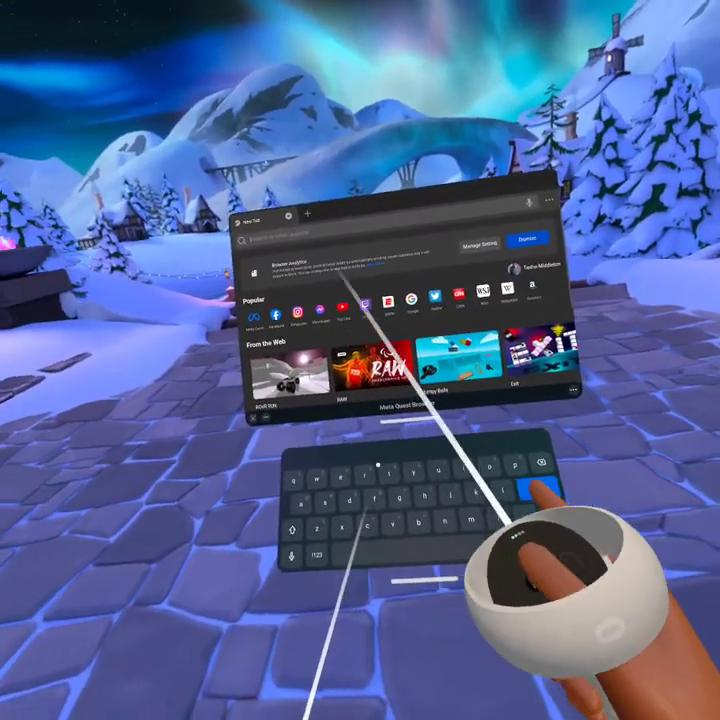
{"action": "type", "text": "yout"}
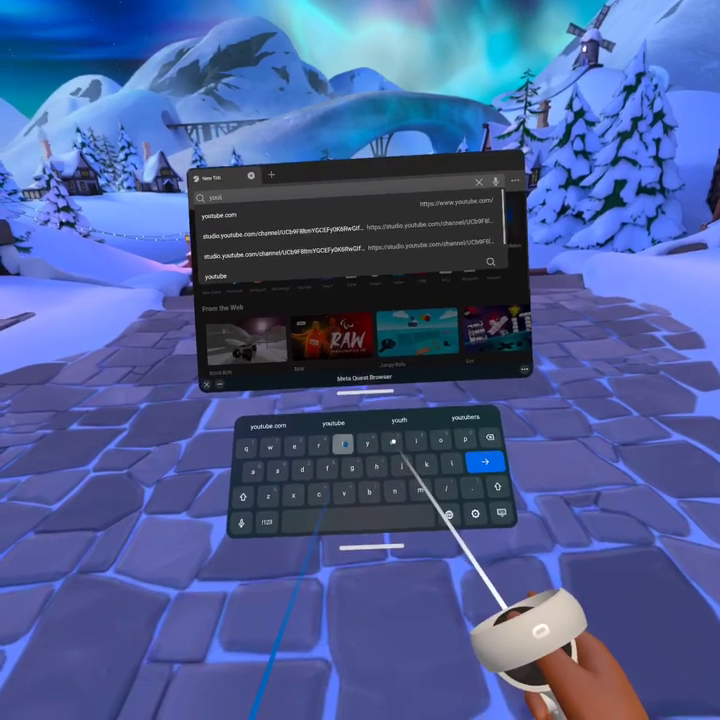
{"action": "type", "text": "ube.c"}
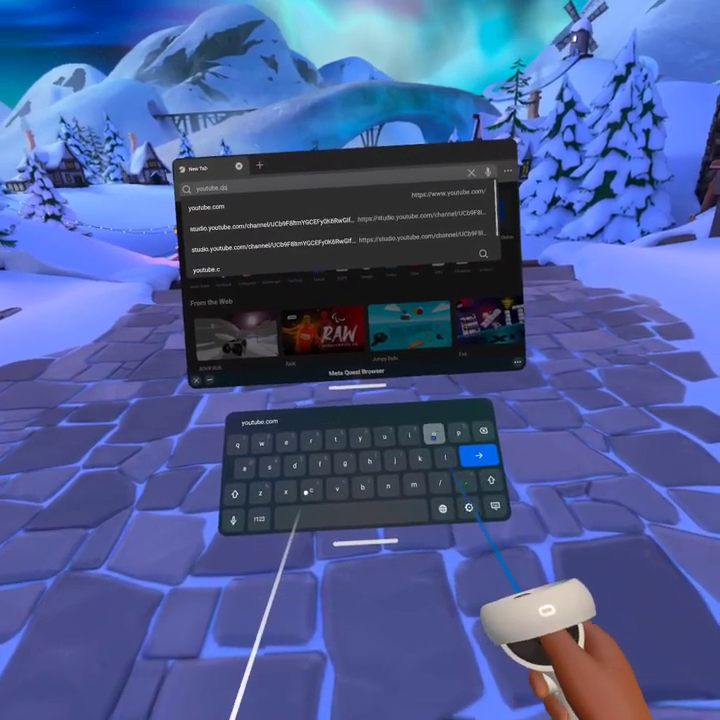
{"action": "type", "text": "om"}
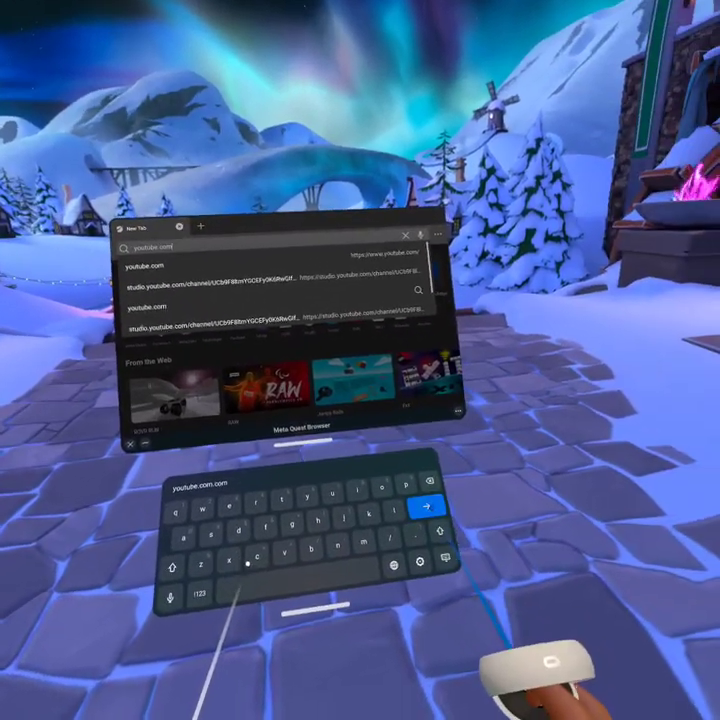
{"action": "left_click", "coordinate": [490, 545]}
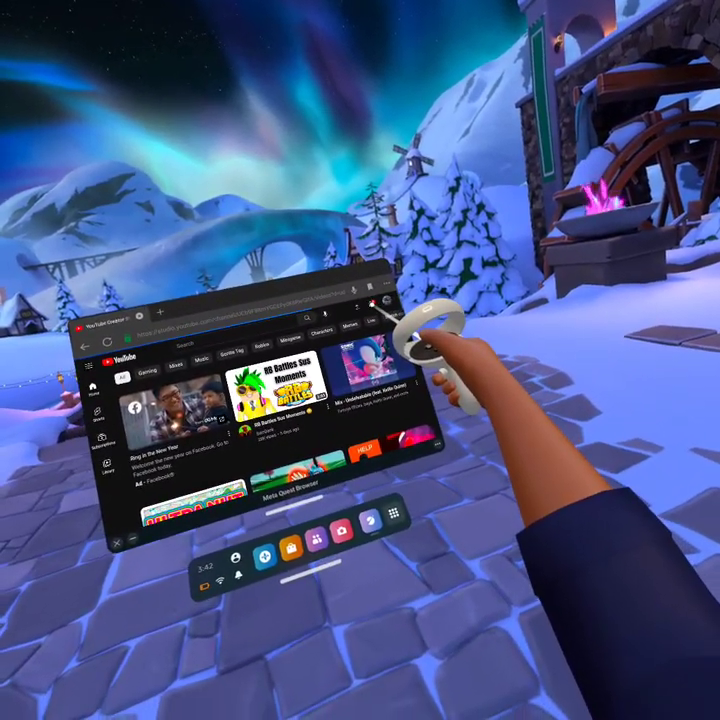
Start a video upload in YouTube Studio and choose the file com.AnotherAxiom.GorillaTag-20230116-152915.mp4.
{"action": "left_click", "coordinate": [386, 318]}
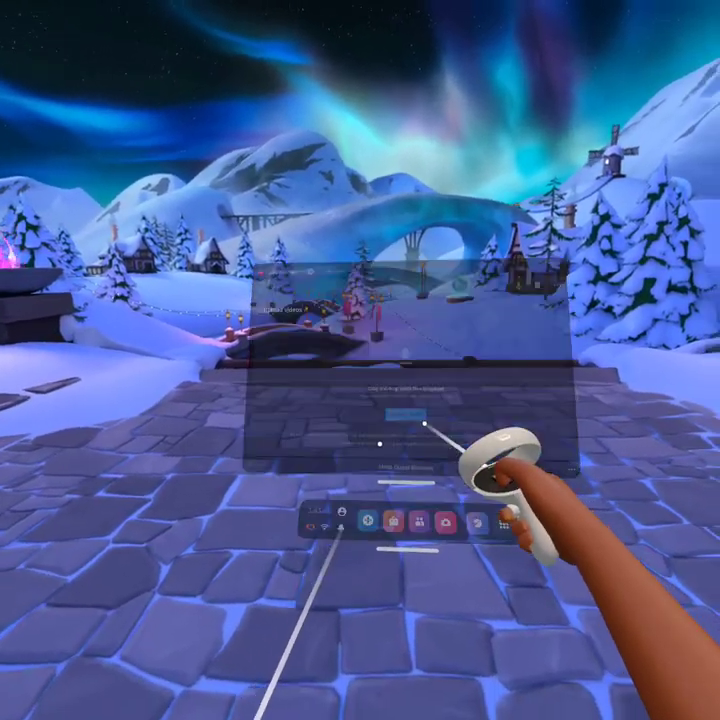
{"action": "left_click", "coordinate": [424, 423]}
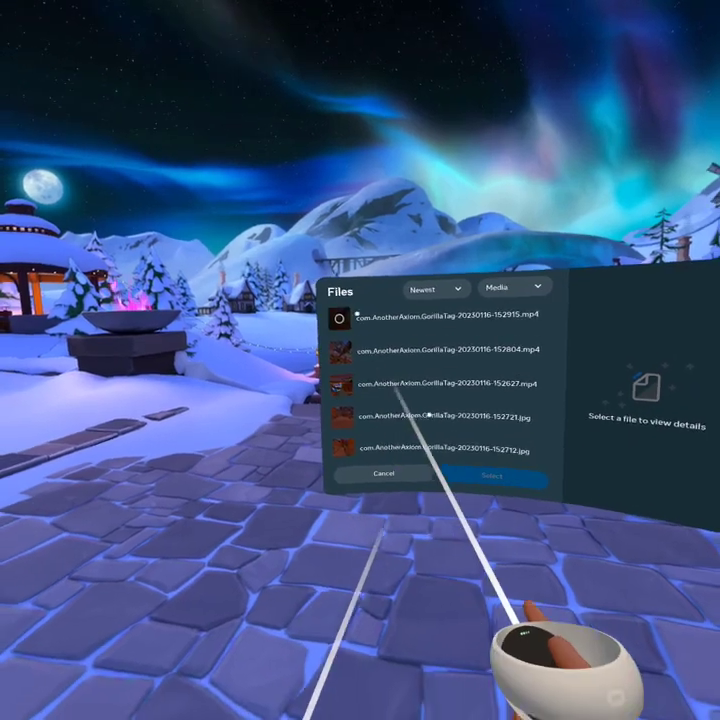
{"action": "scroll", "coordinate": [401, 378], "scroll_direction": "down", "scroll_amount": 5}
{"action": "scroll", "coordinate": [401, 378], "scroll_direction": "up", "scroll_amount": 3}
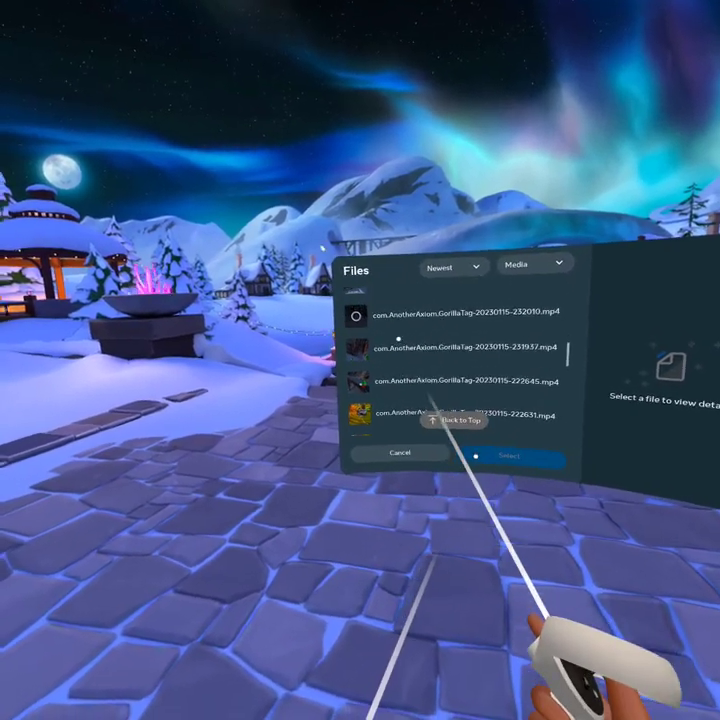
{"action": "scroll", "coordinate": [405, 372], "scroll_direction": "up", "scroll_amount": 2}
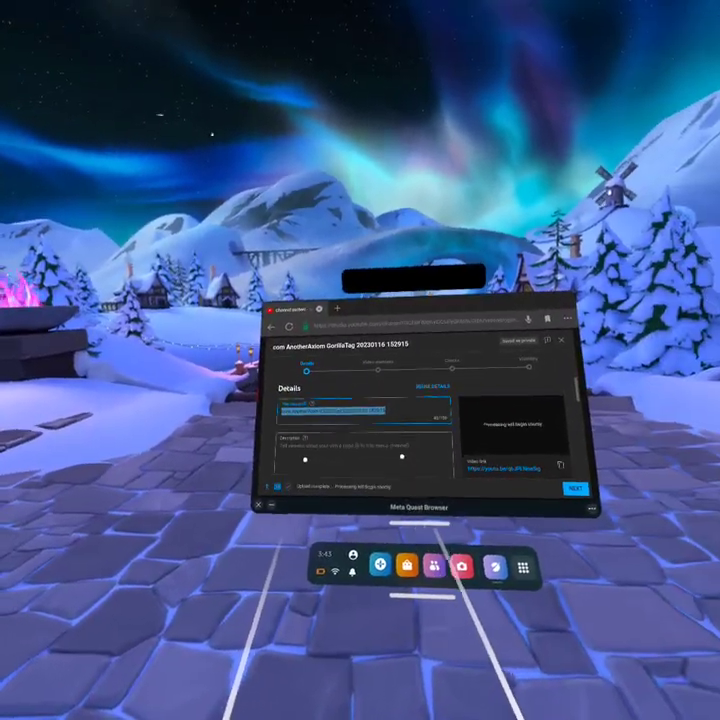
Set the uploaded video's audience to "No, it's not made for kids" in its details.
{"action": "scroll", "coordinate": [350, 430], "scroll_direction": "down", "scroll_amount": 5}
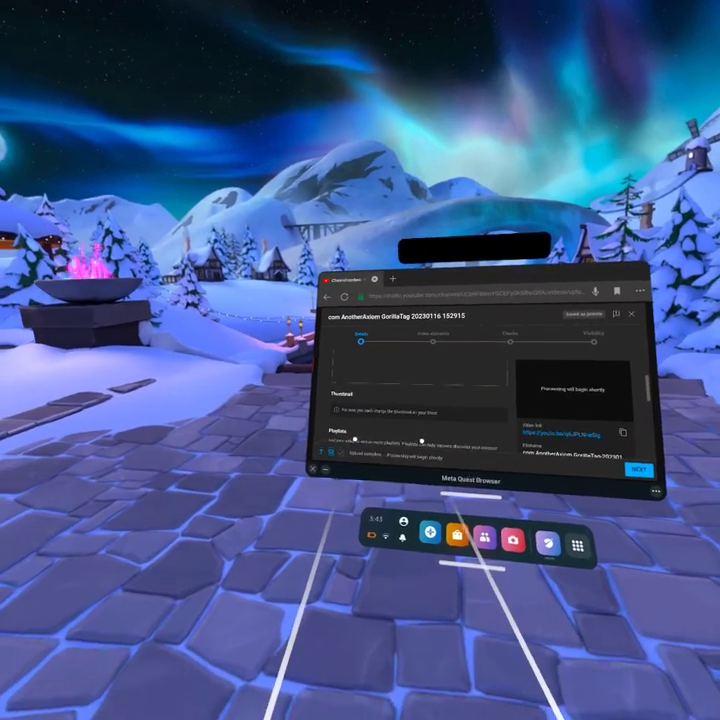
{"action": "scroll", "coordinate": [344, 456], "scroll_direction": "down", "scroll_amount": 3}
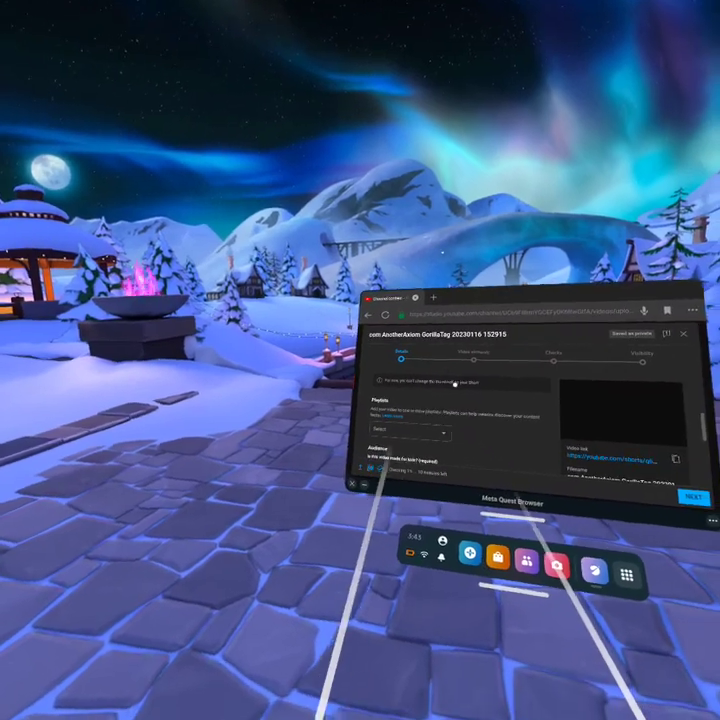
{"action": "scroll", "coordinate": [500, 440], "scroll_direction": "down", "scroll_amount": 5}
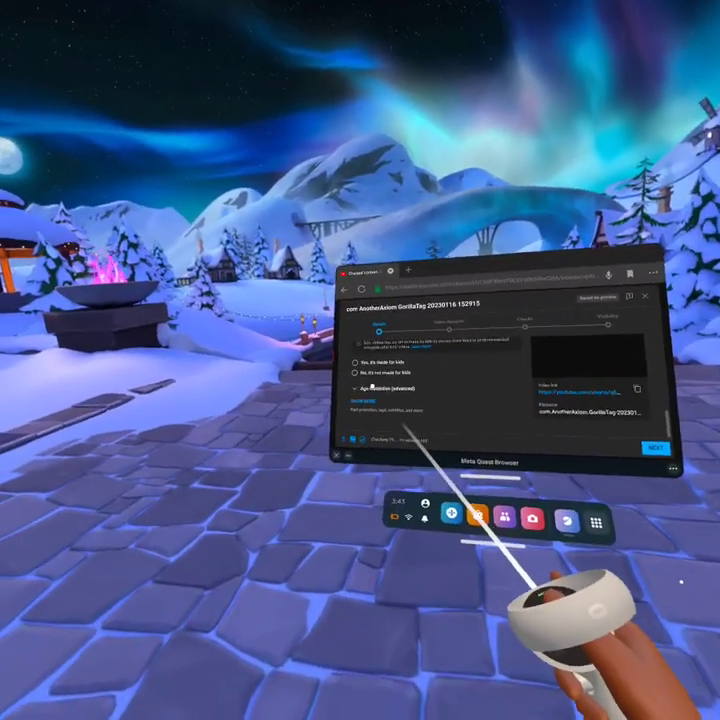
{"action": "left_click", "coordinate": [356, 372]}
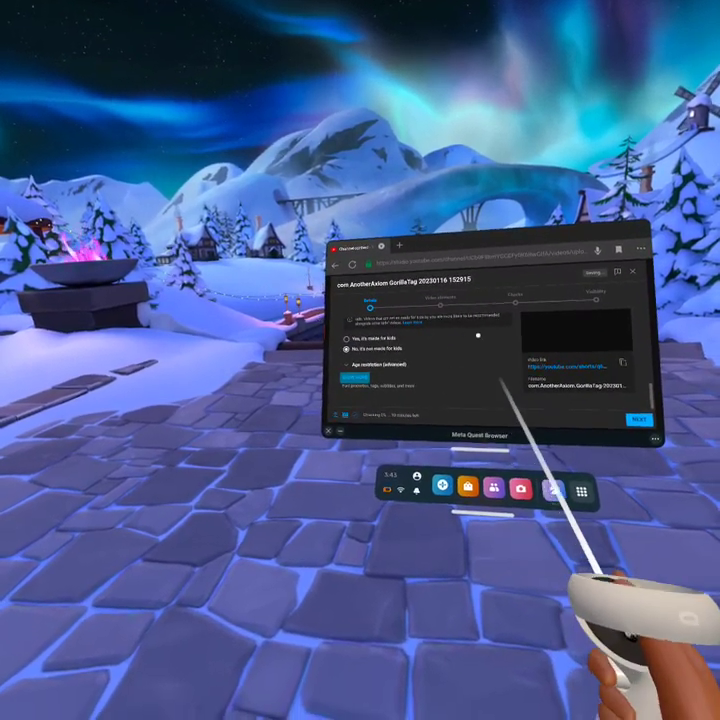
Expand the video's additional detail settings and review them, from automatic chapters and places to comments and ratings.
{"action": "left_click", "coordinate": [348, 378]}
{"action": "scroll", "coordinate": [417, 377], "scroll_direction": "down", "scroll_amount": 5}
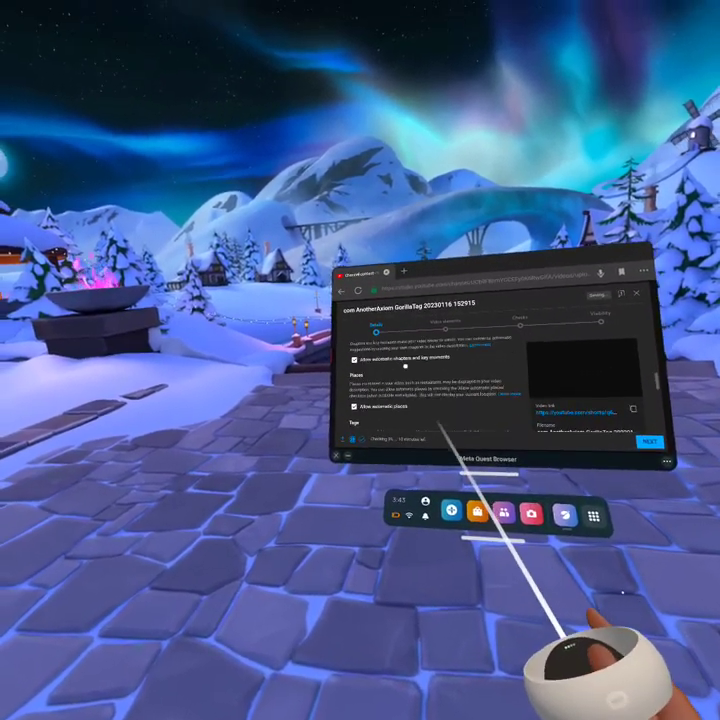
{"action": "scroll", "coordinate": [436, 440], "scroll_direction": "down", "scroll_amount": 10}
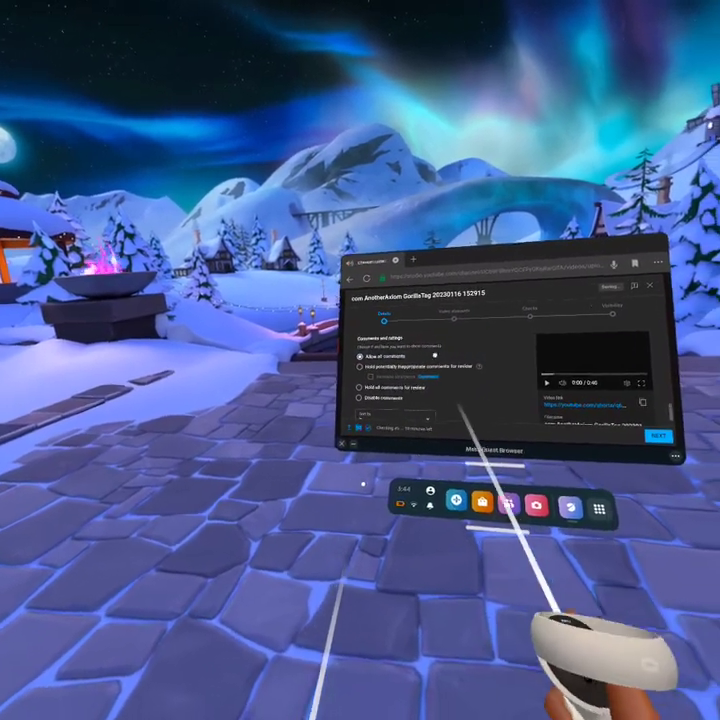
{"action": "scroll", "coordinate": [452, 424], "scroll_direction": "down", "scroll_amount": 4}
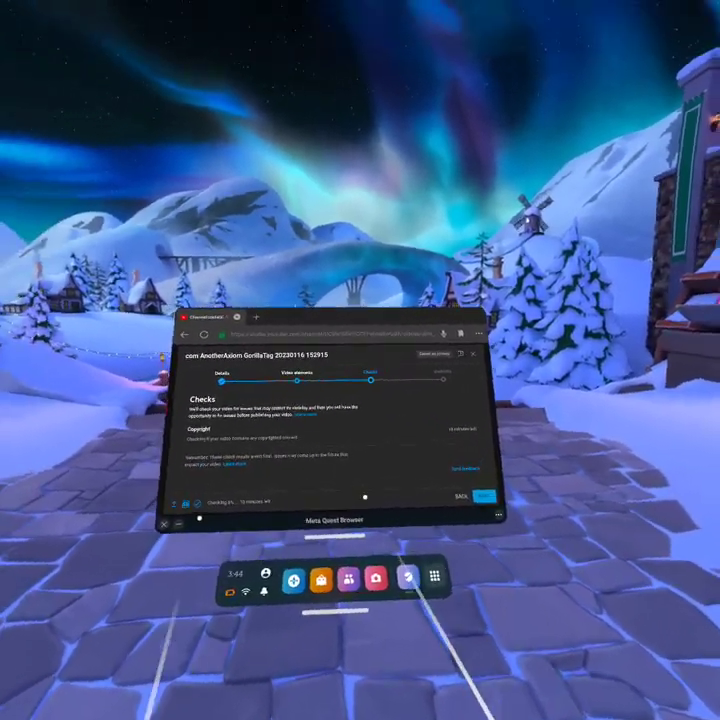
Advance the upload from Checks to Visibility and review the private, unlisted and public options.
{"action": "left_click", "coordinate": [484, 496]}
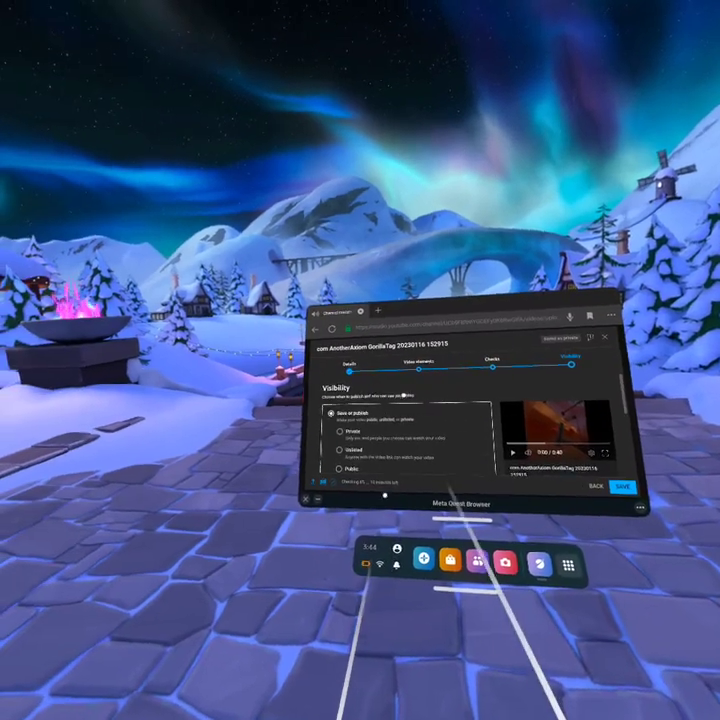
{"action": "scroll", "coordinate": [400, 440], "scroll_direction": "down", "scroll_amount": 2}
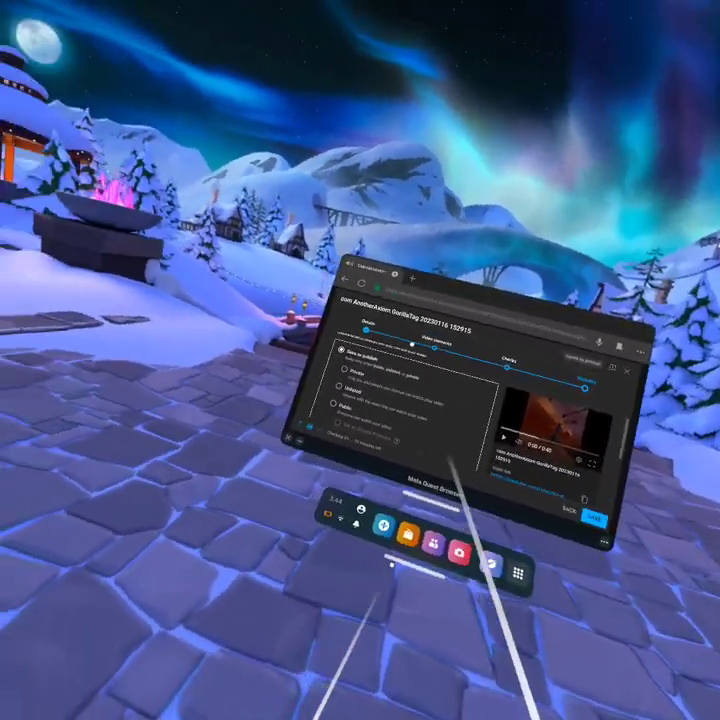
{"action": "scroll", "coordinate": [300, 370], "scroll_direction": "up", "scroll_amount": 2}
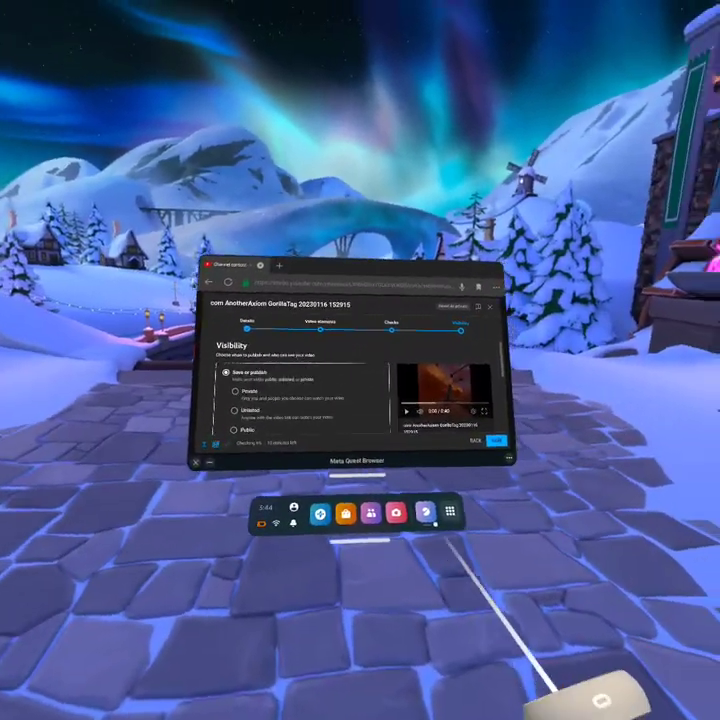
Switch back to Gorilla Tag and resume the game.
{"action": "left_click", "coordinate": [450, 512]}
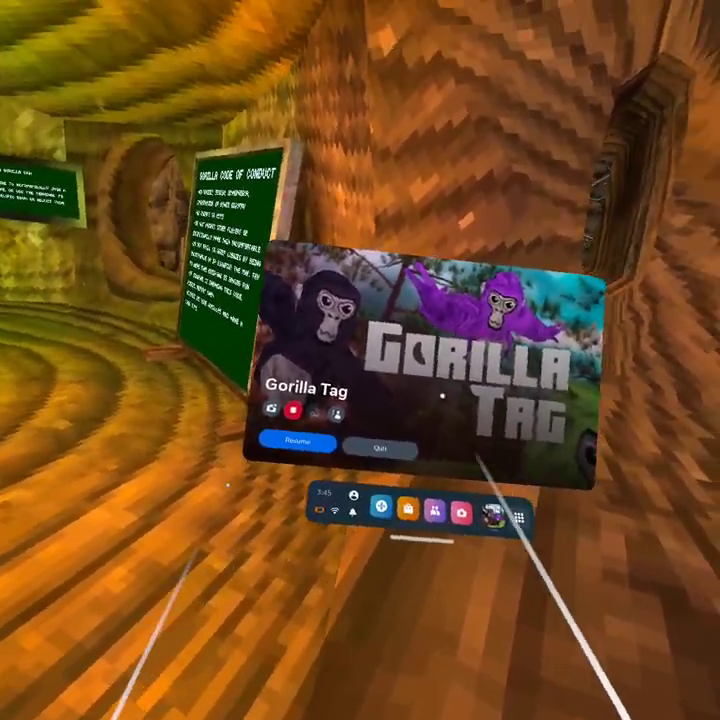
{"action": "key", "text": "Escape"}
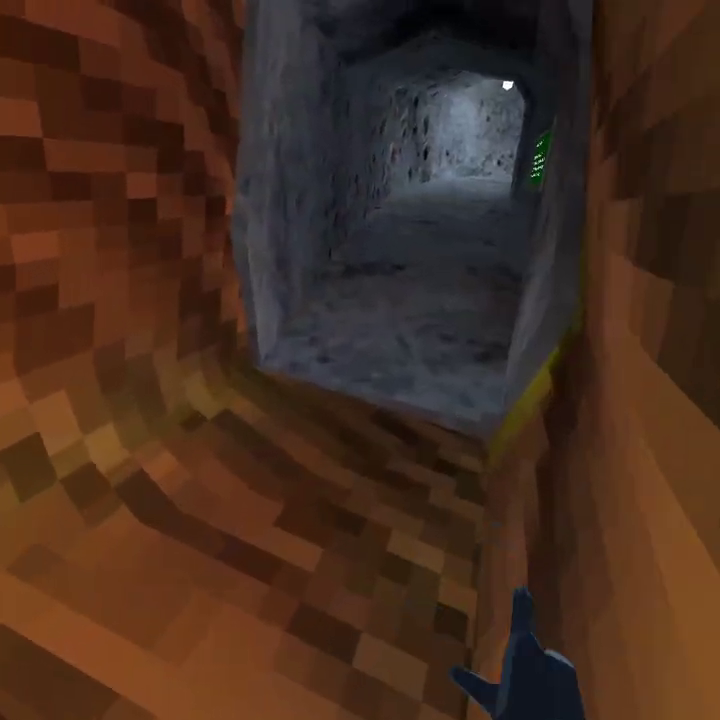